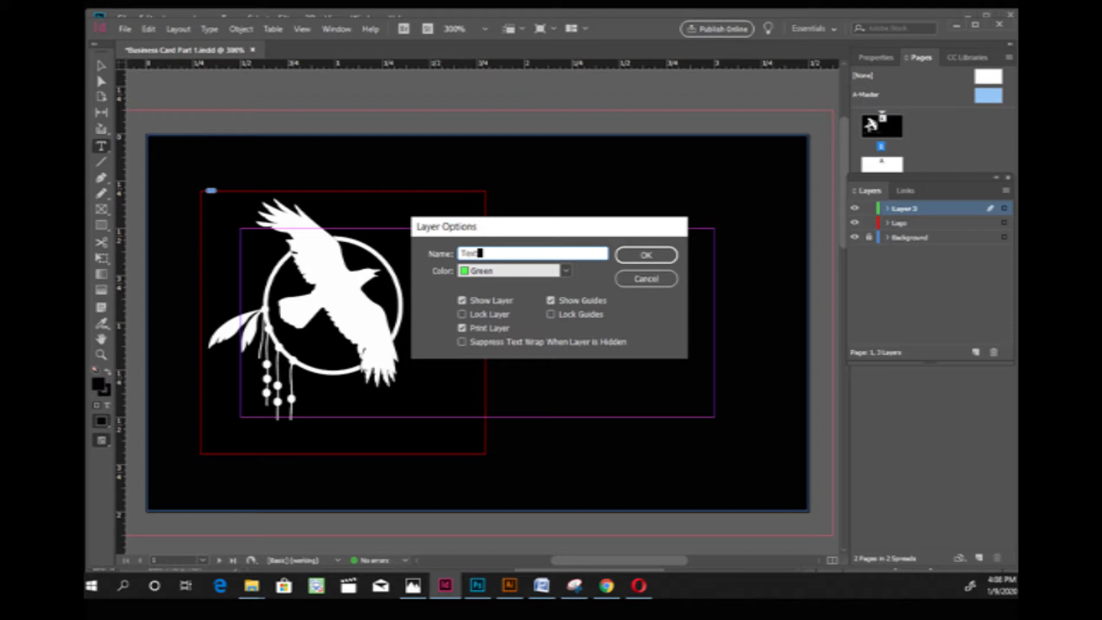
Step: Name the new layer Text, then make formatting affect text and set its fill colour to ffffff
{"action": "key", "text": "Return"}
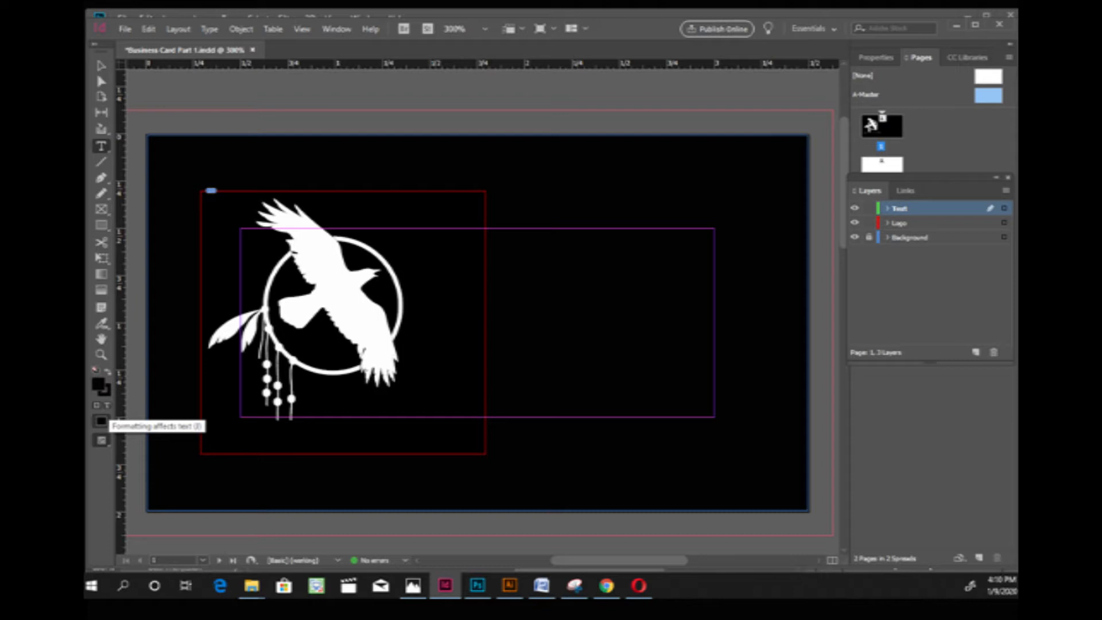
{"action": "left_click", "coordinate": [96, 405]}
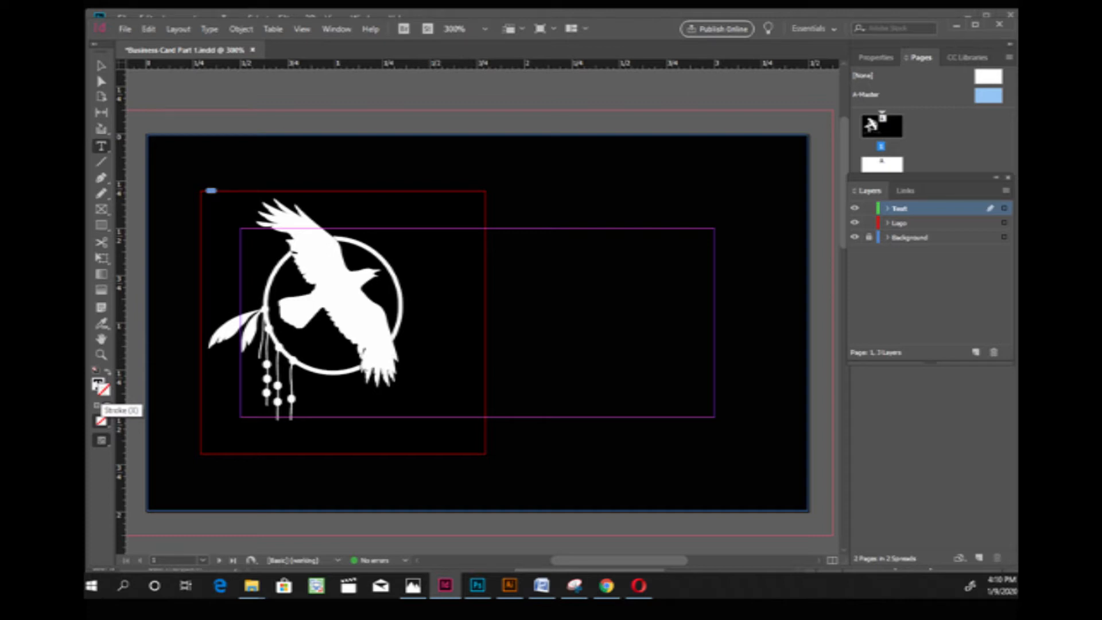
{"action": "double_click", "coordinate": [103, 391]}
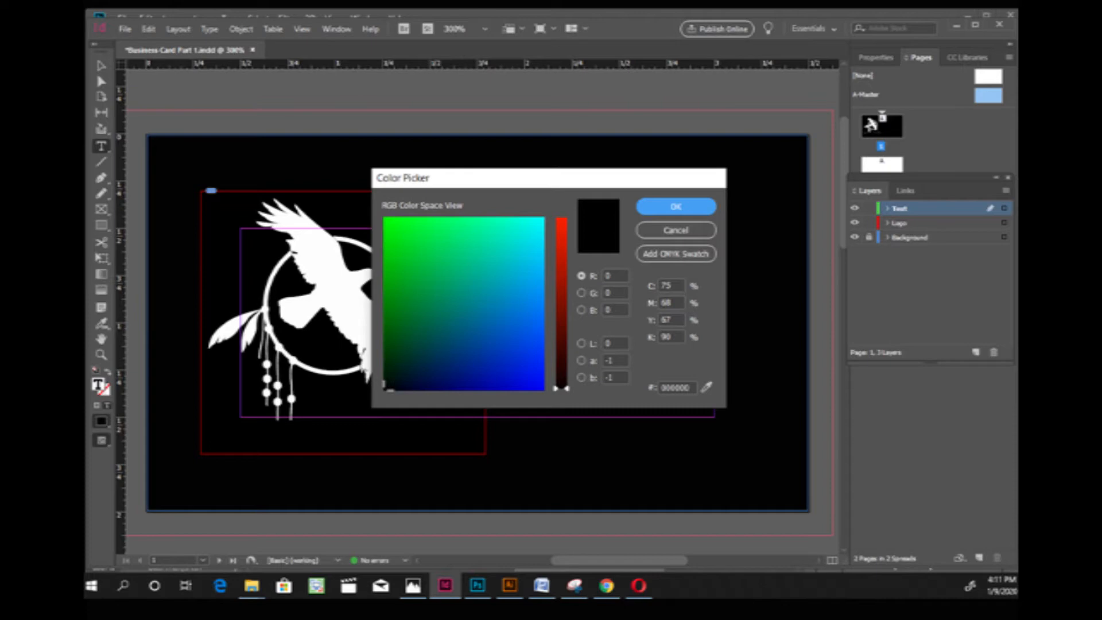
{"action": "left_click", "coordinate": [678, 388]}
{"action": "type", "text": "ffffff"}
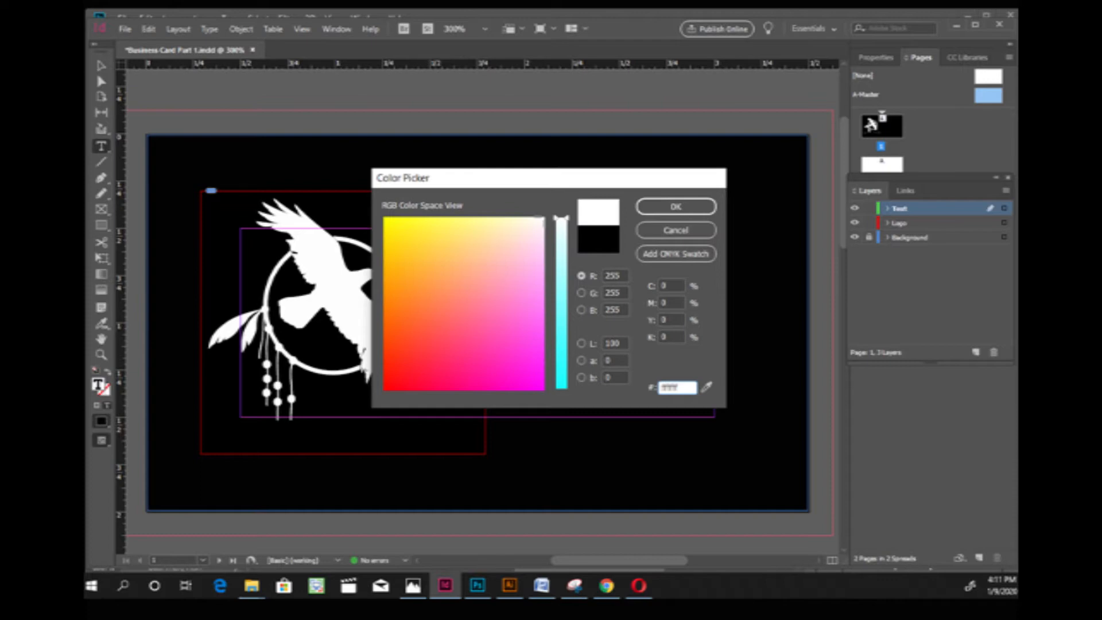
{"action": "key", "text": "Return"}
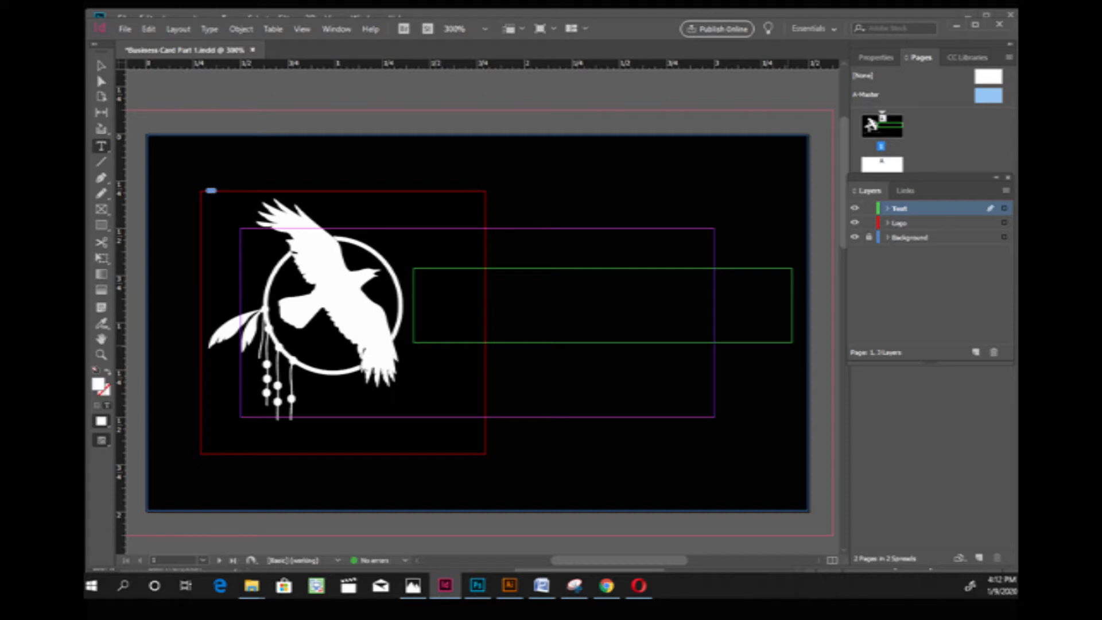
Step: Set the text font to Copperplate Gothic Bold and shift the baseline of the final W in WhitecroW to -4 pt
{"action": "left_click", "coordinate": [210, 29]}
{"action": "mouse_move", "coordinate": [228, 44]}
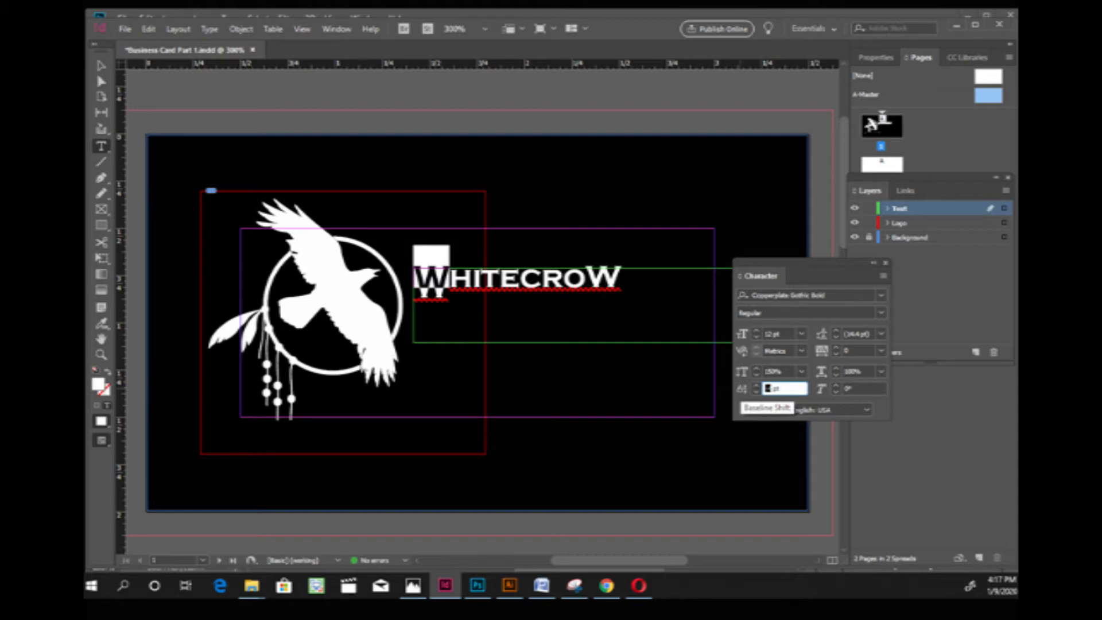
{"action": "left_click_drag", "start_coordinate": [586, 280], "coordinate": [627, 292]}
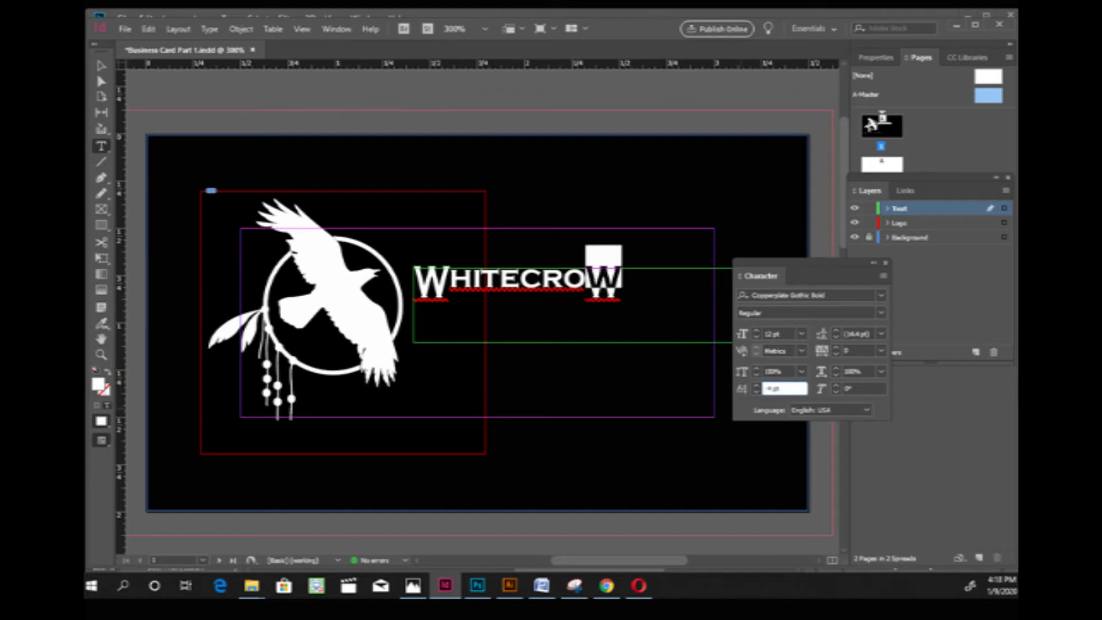
Step: Set the whole WhitecroW text to 200 tracking and a font size of 16 pt
{"action": "key", "text": "ctrl+a"}
{"action": "left_click_drag", "start_coordinate": [764, 276], "coordinate": [844, 280]}
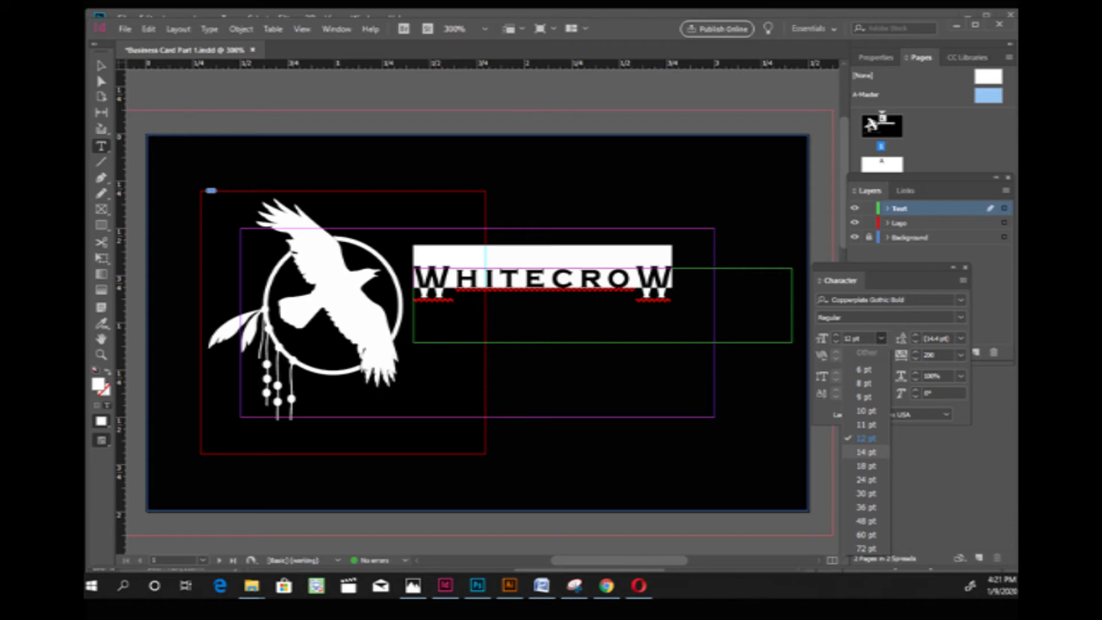
{"action": "left_click", "coordinate": [867, 452]}
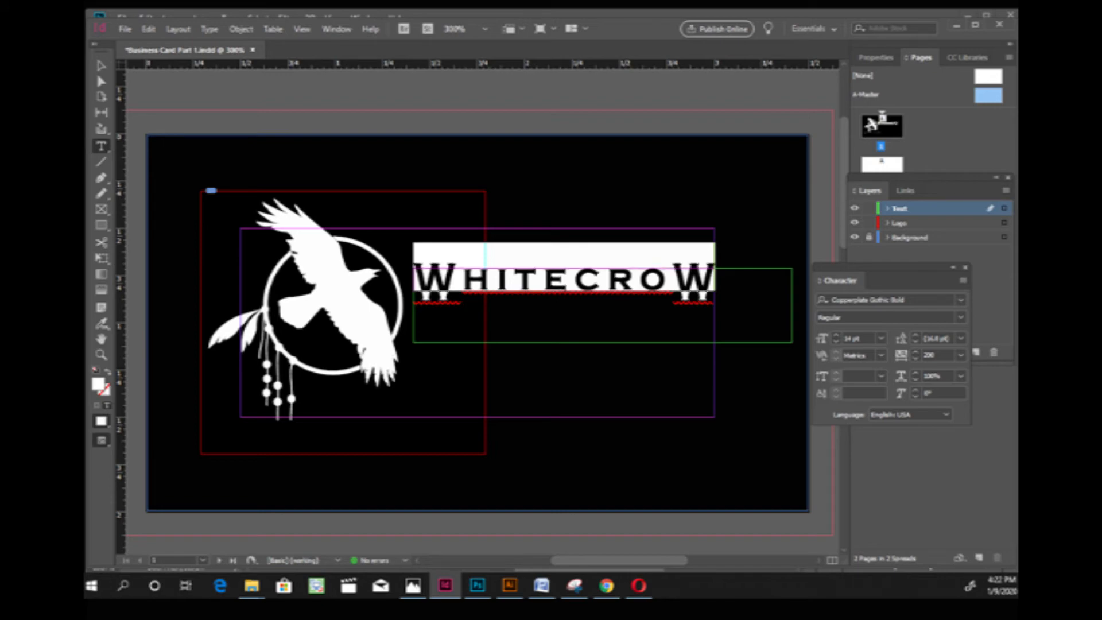
{"action": "key", "text": "ctrl+shift+period"}
{"action": "key", "text": "ctrl+shift+period"}
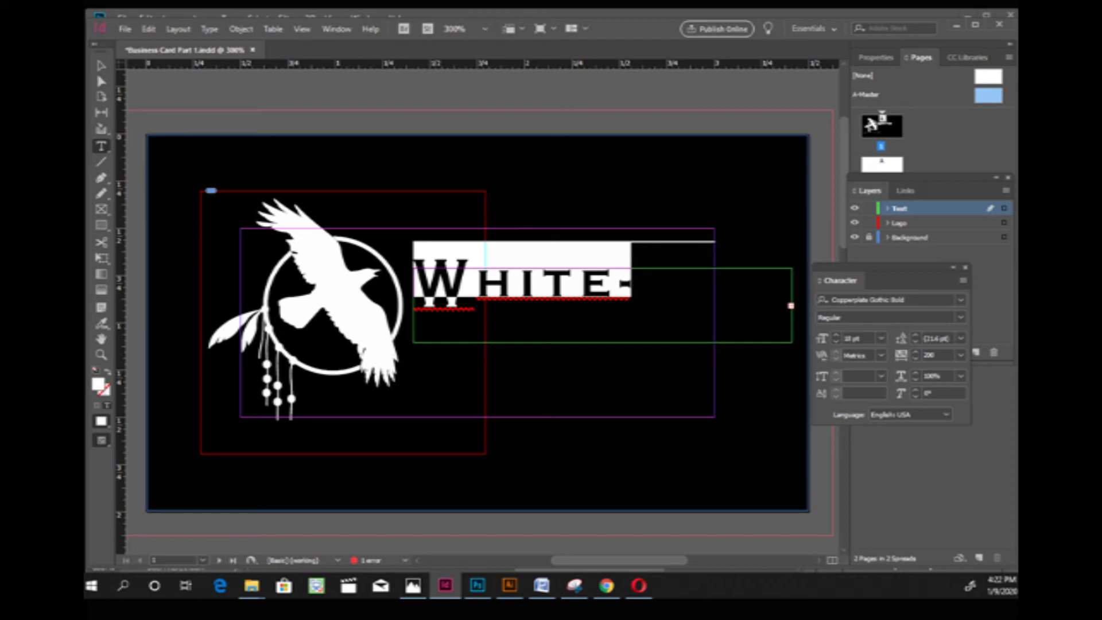
{"action": "left_click", "coordinate": [859, 338]}
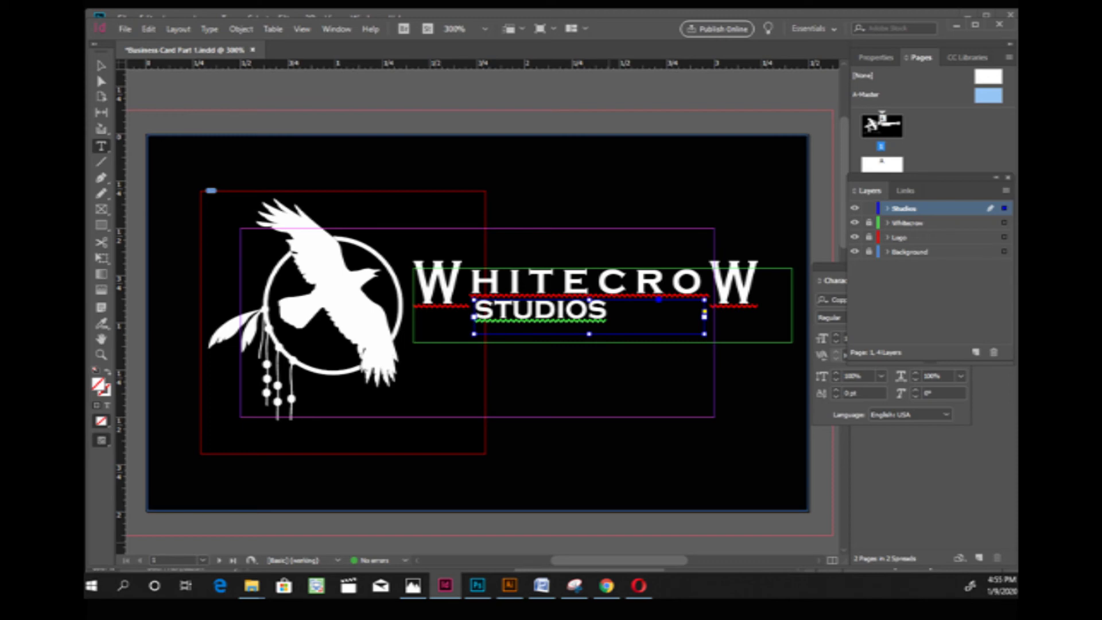
Step: Set the STUDIOS text to 10 pt with 710 tracking and preview the card without guides
{"action": "key", "text": "ctrl+a"}
{"action": "key", "text": "alt+t"}
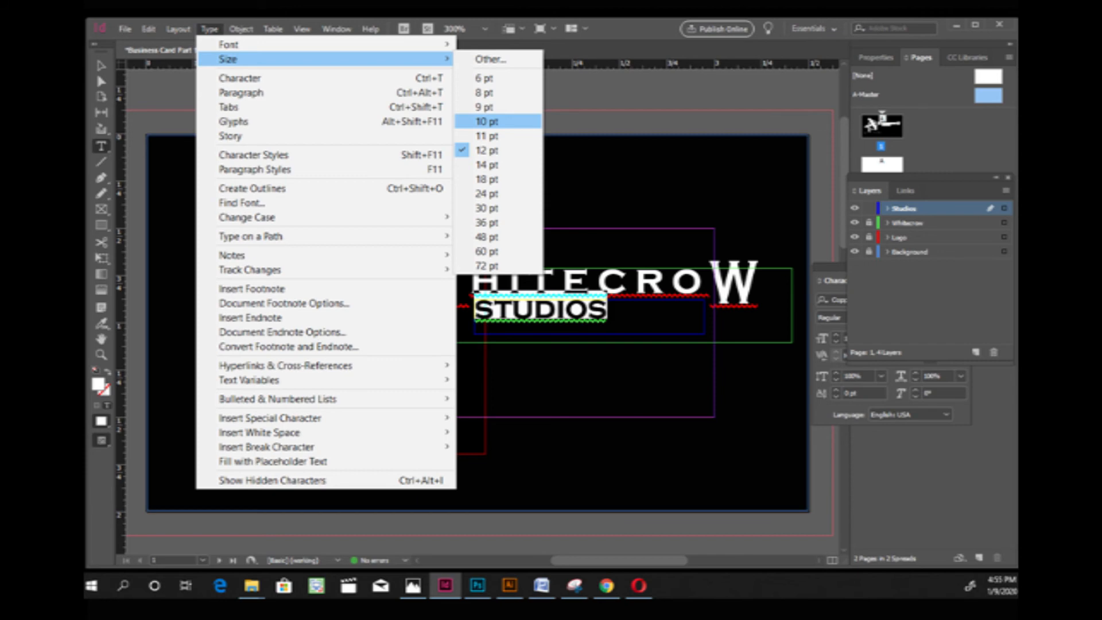
{"action": "key", "text": "Return"}
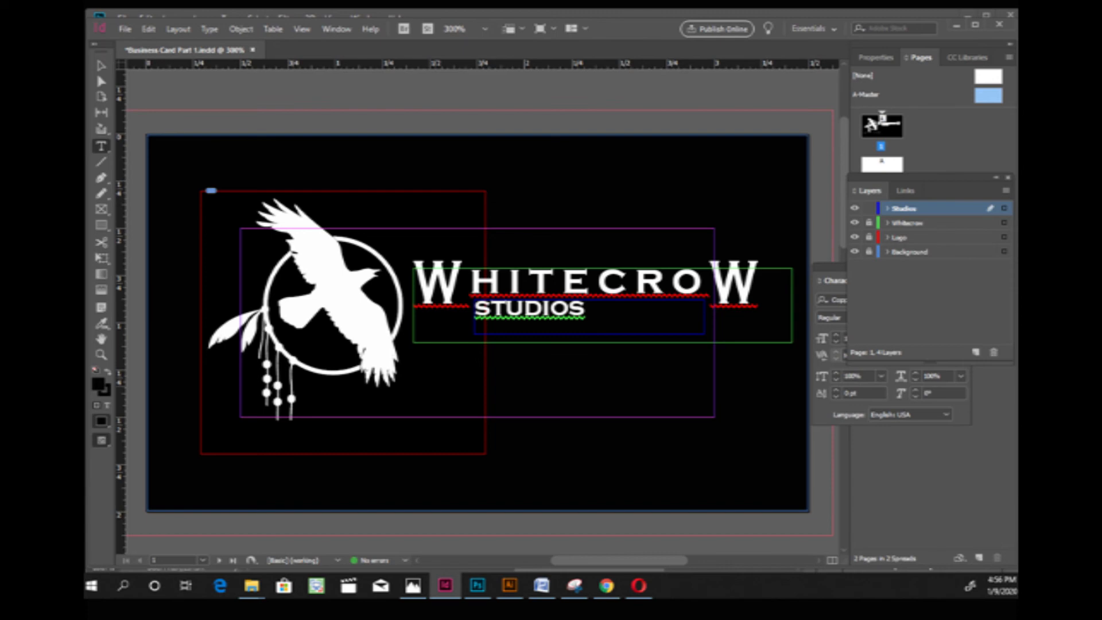
{"action": "left_click", "coordinate": [930, 355]}
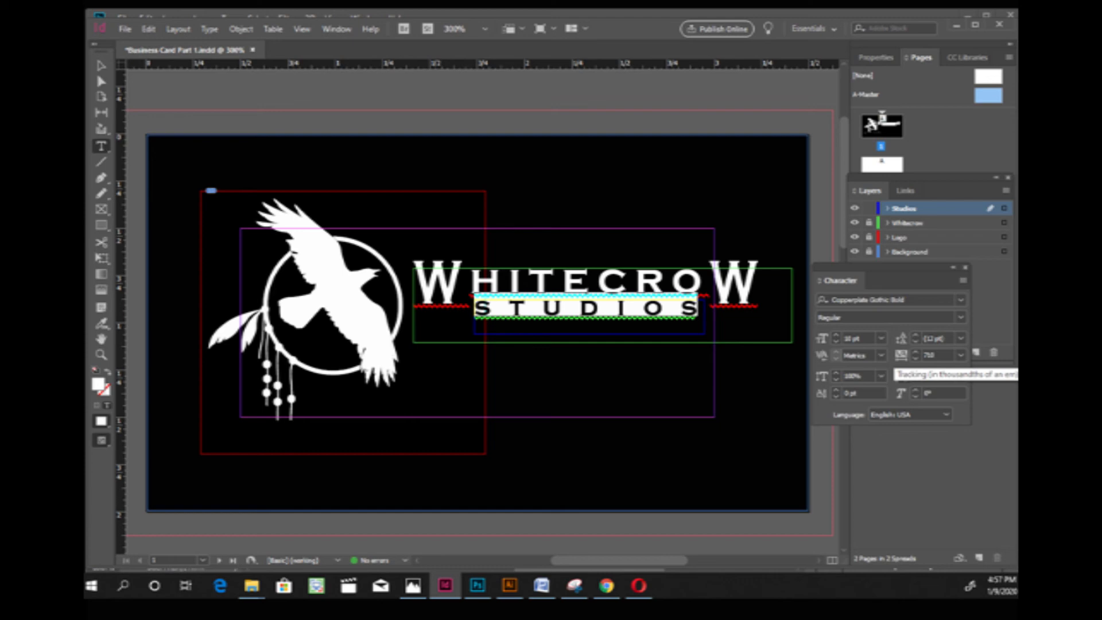
{"action": "key", "text": "ctrl+shift+a"}
{"action": "key", "text": "w"}
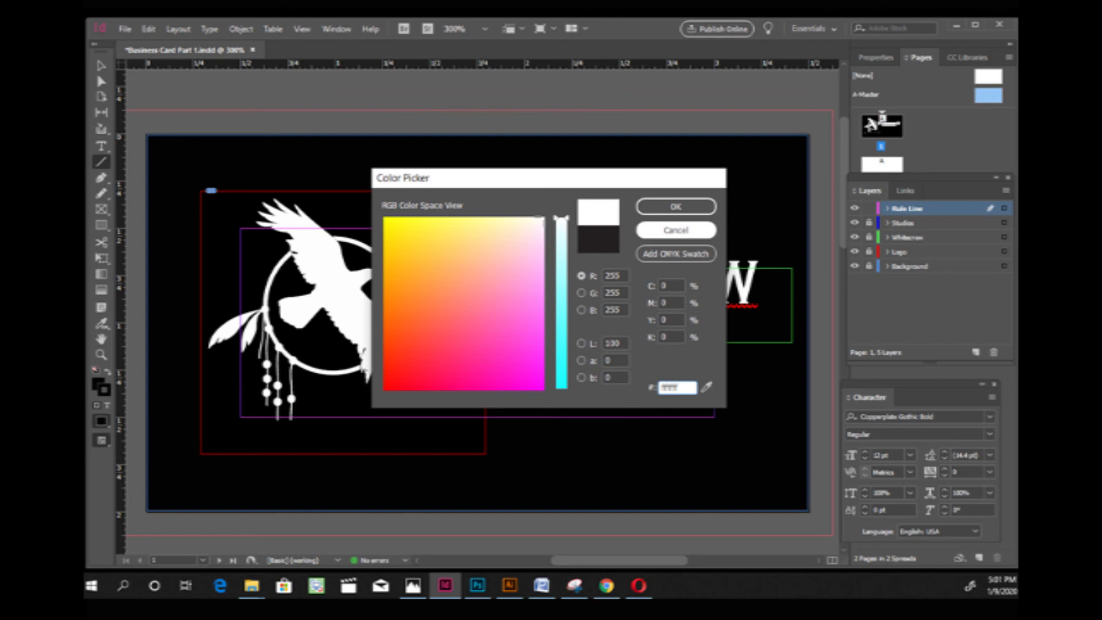
Step: Set the stroke colour to ffffff and draw a horizontal rule about 1.2 in long between WhitecroW and STUDIOS
{"action": "key", "text": "Return"}
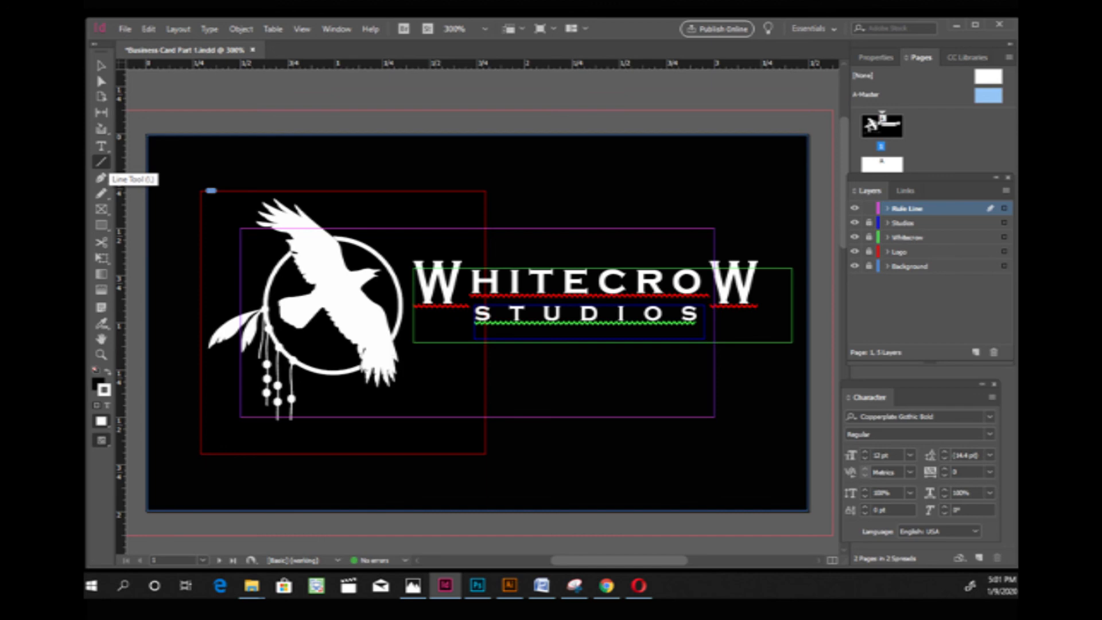
{"action": "left_click_drag", "start_coordinate": [475, 301], "coordinate": [705, 301]}
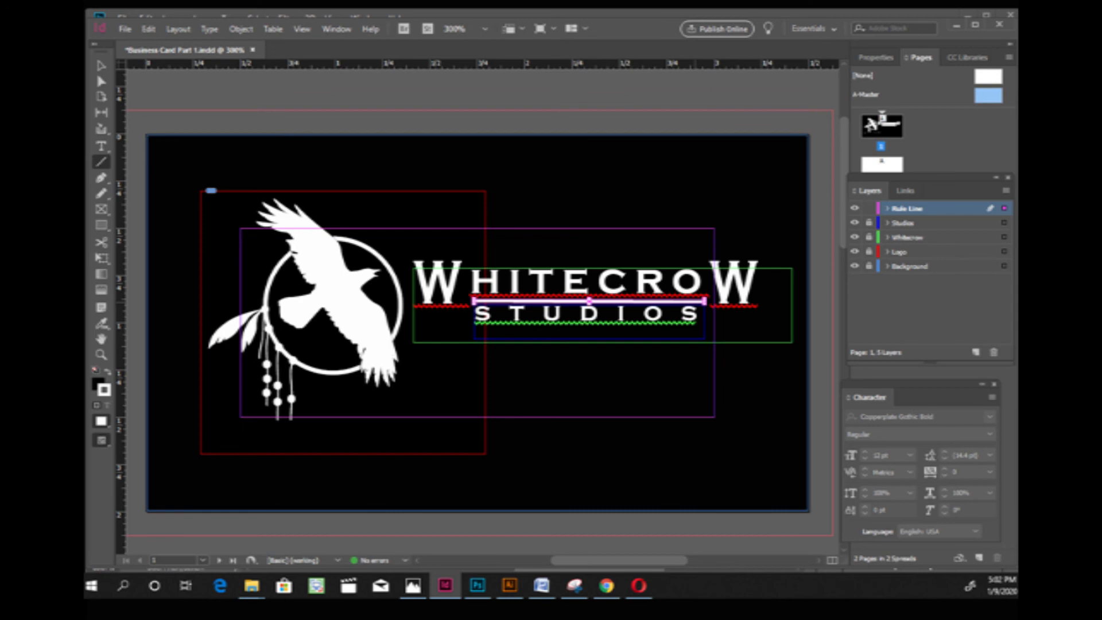
{"action": "key", "text": "w"}
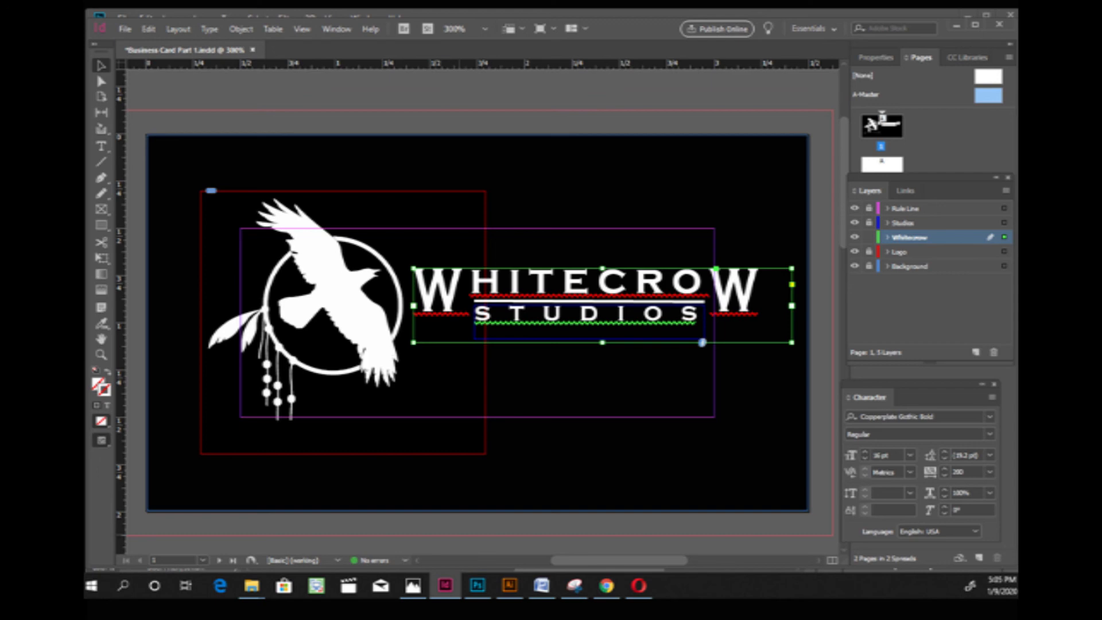
{"action": "key", "text": "ctrl+shift+a"}
{"action": "key", "text": "w"}
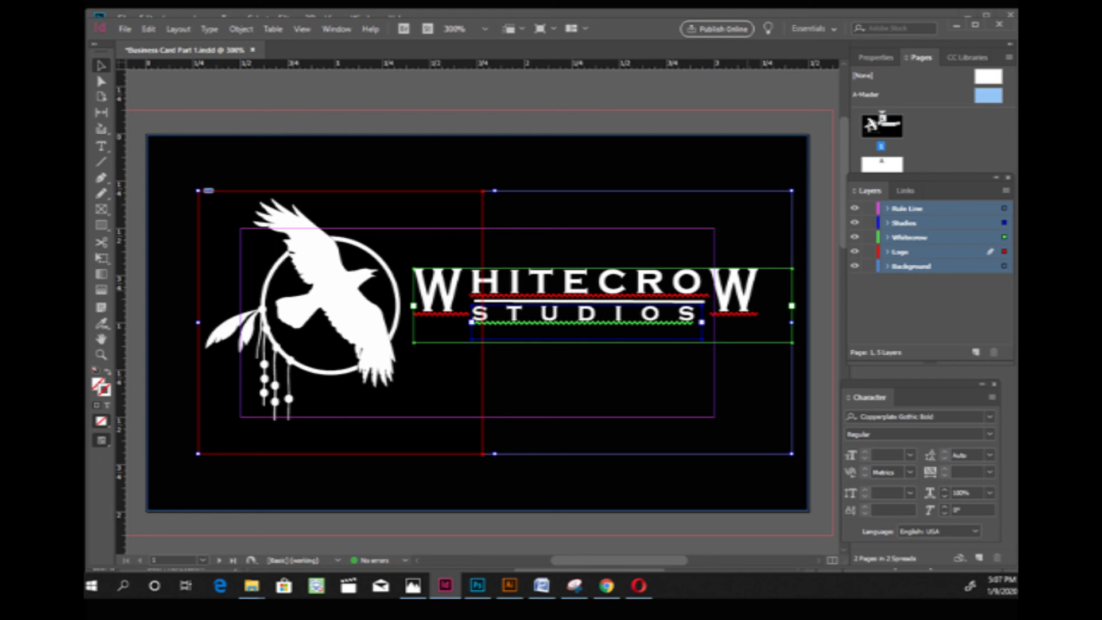
Step: Nudge the logo together with the WhitecroW and STUDIOS text about 0.07 in to the left
{"action": "key", "text": "Left"}
{"action": "key", "text": "Left"}
{"action": "key", "text": "Left"}
{"action": "key", "text": "Left"}
{"action": "key", "text": "Left"}
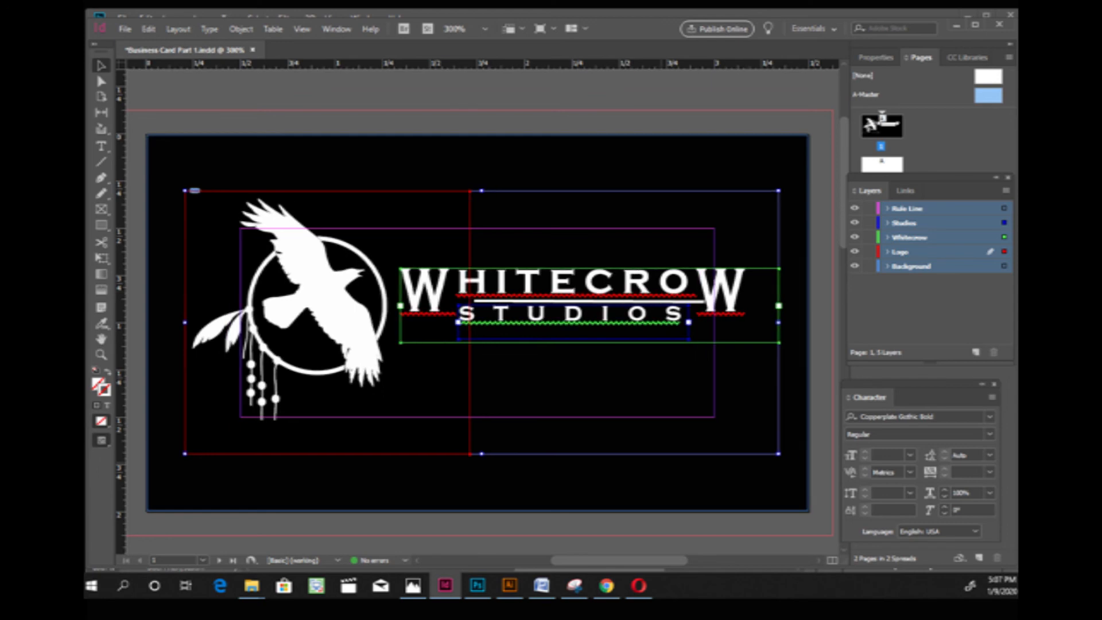
Step: Nudge the logo, both text lines and the rule down about 0.08 in, and preview the card without guides
{"action": "key", "text": "Down"}
{"action": "key", "text": "Down"}
{"action": "key", "text": "Down"}
{"action": "key", "text": "Down"}
{"action": "key", "text": "Down"}
{"action": "key", "text": "Down"}
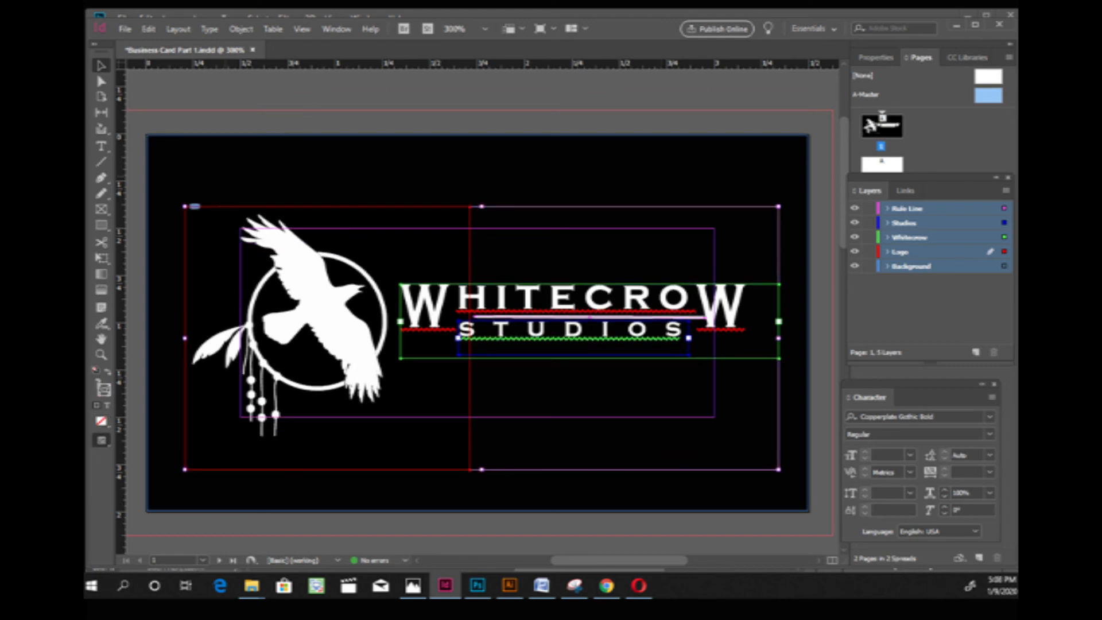
{"action": "key", "text": "ctrl+shift+a"}
{"action": "key", "text": "w"}
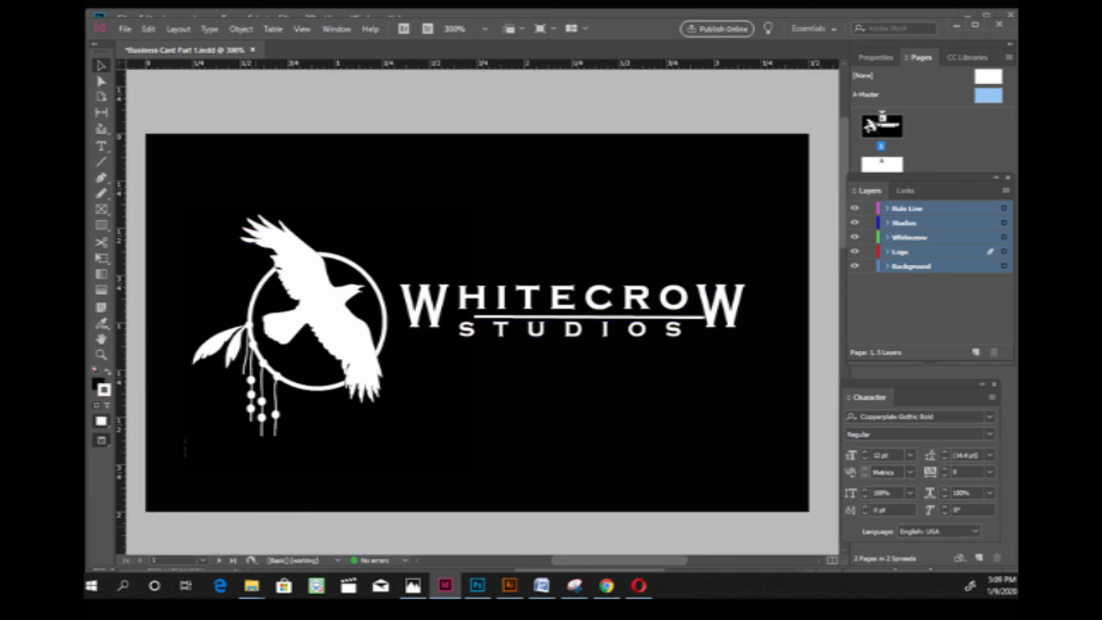